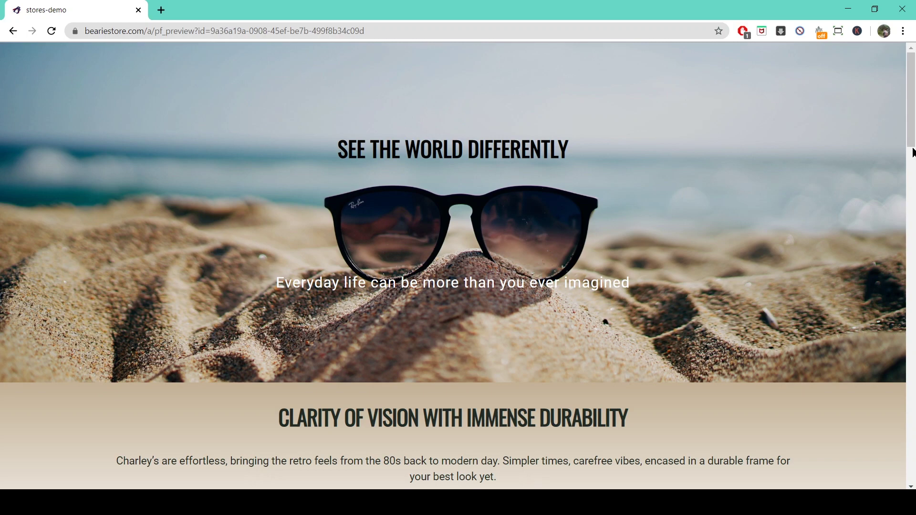
# Step: Create a new page titled 'Charley Landing Page'
pyautogui.moveTo(912, 143); pyautogui.dragTo(913, 421)
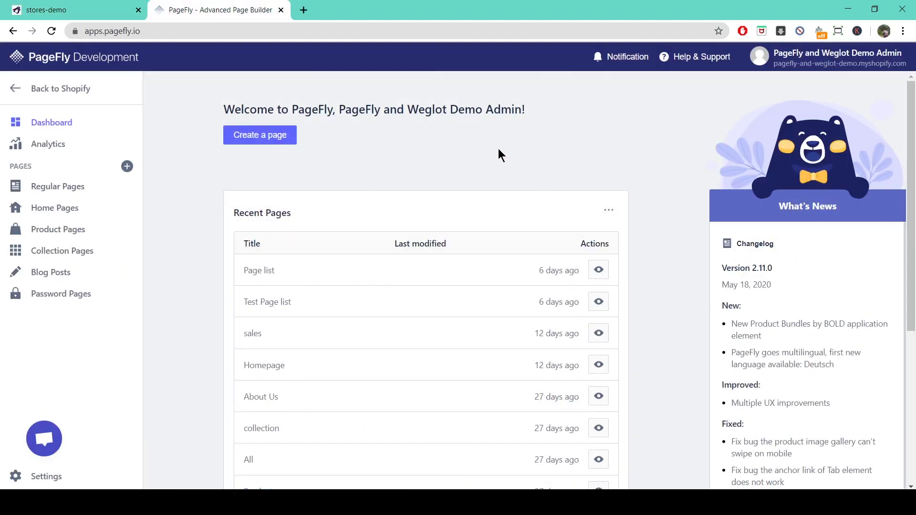
pyautogui.click(258, 137)
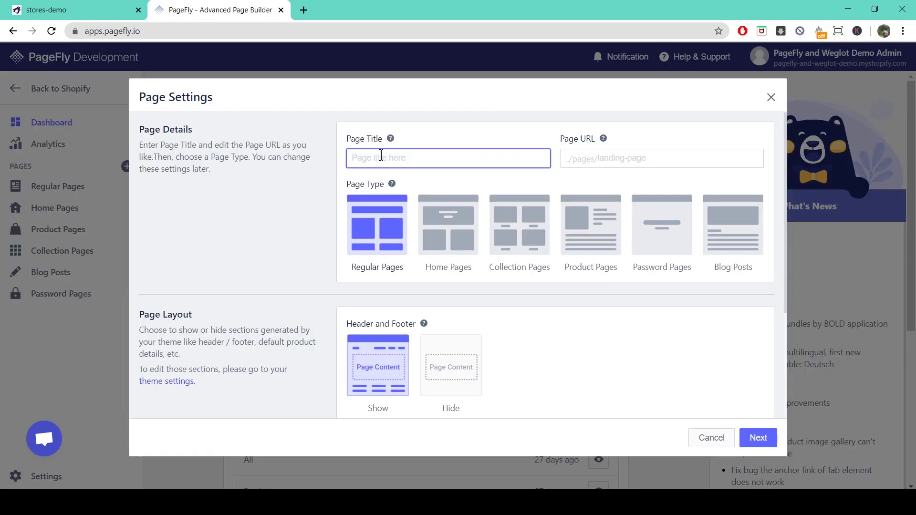
pyautogui.write('Charley Landi')
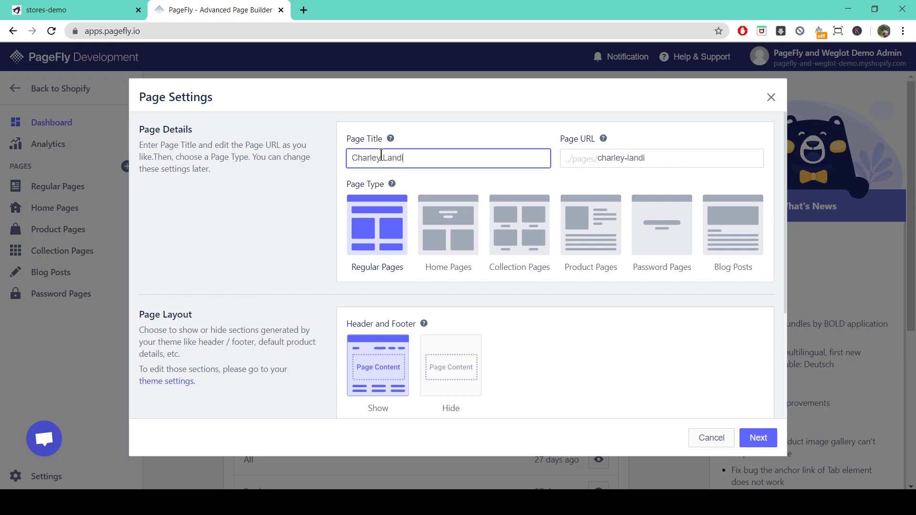
pyautogui.write('ng Page')
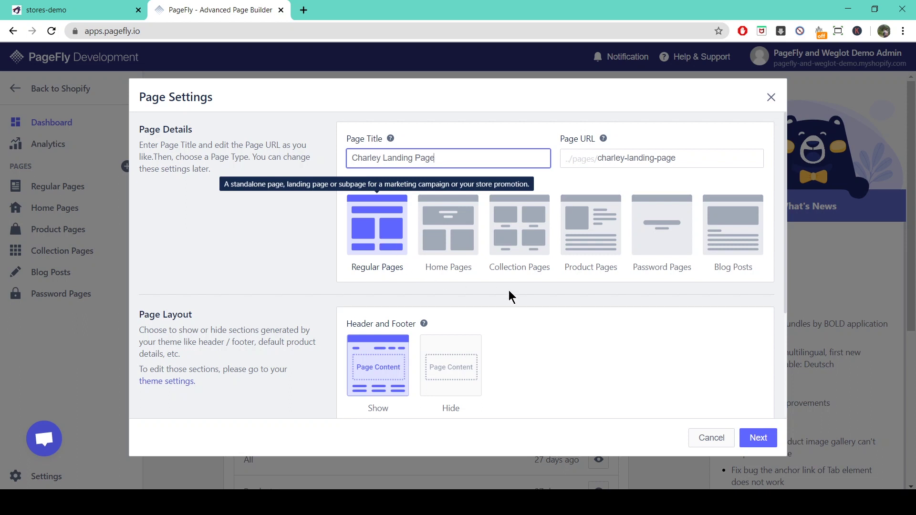
# Step: Hide the theme header and footer for this page and continue to template selection
pyautogui.scroll(-3, 510, 296)
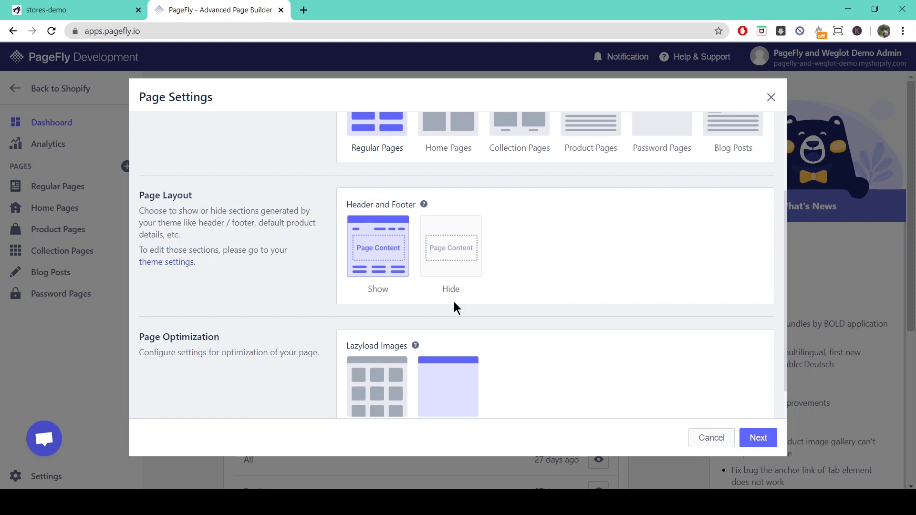
pyautogui.click(461, 247)
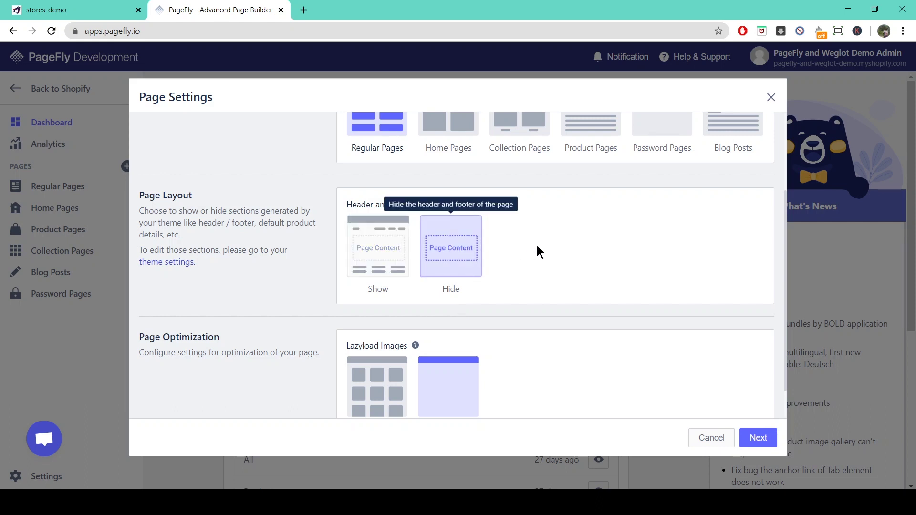
pyautogui.scroll(-1, 538, 245)
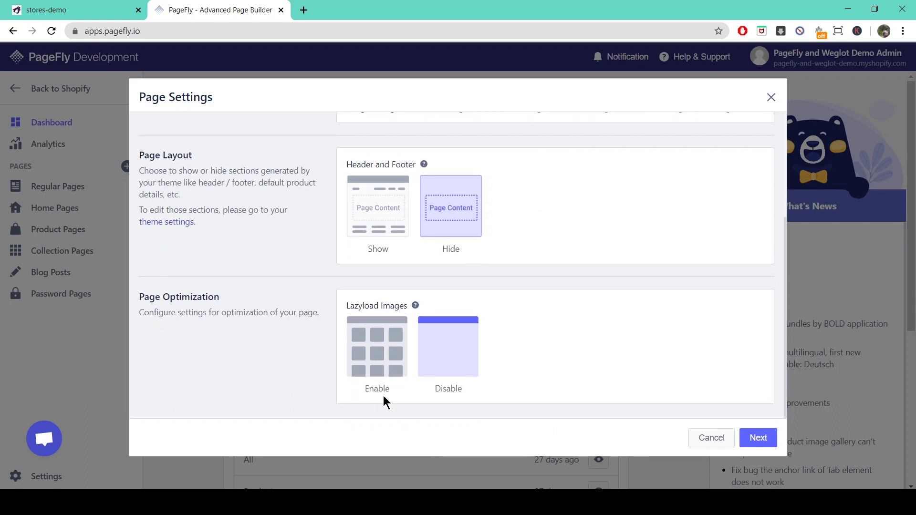
pyautogui.click(759, 439)
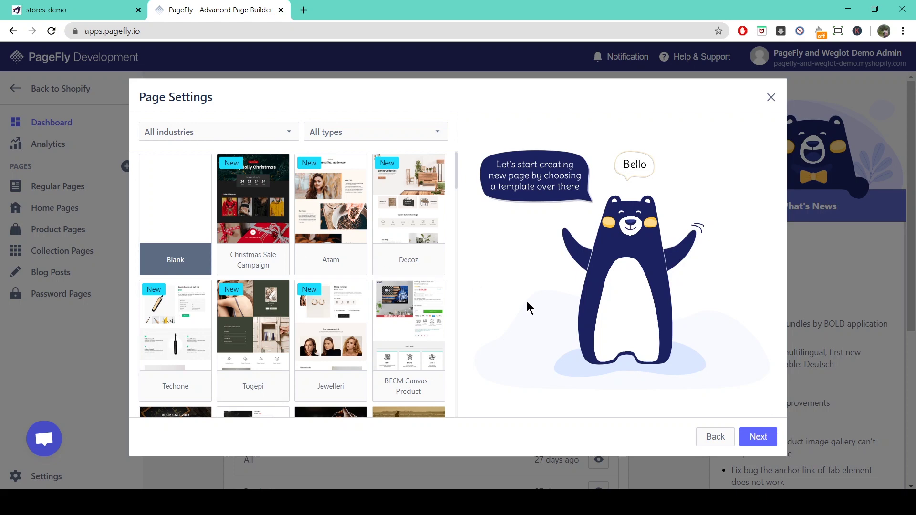
# Step: Keep the Blank template and open the empty Charley Landing Page in the editor
pyautogui.click(765, 441)
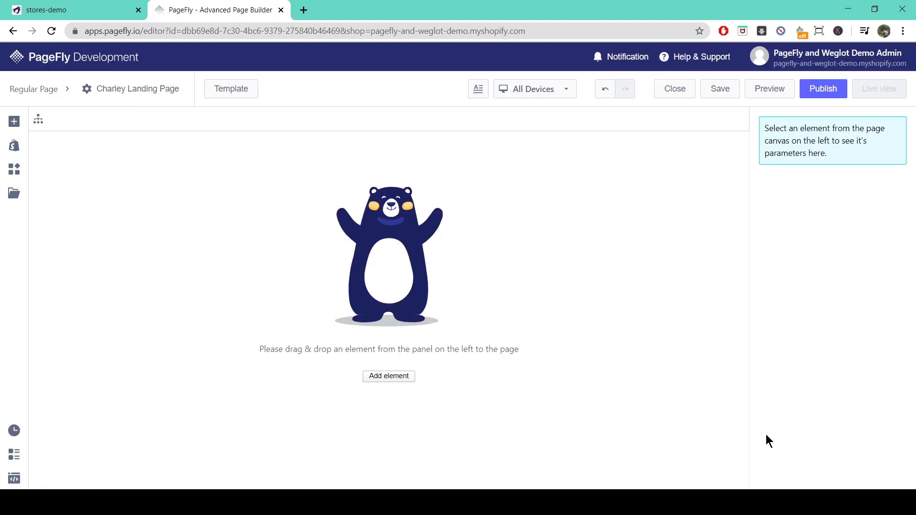
# Step: Add a full-width section containing a heading with a countdown timer below it
pyautogui.click(13, 123)
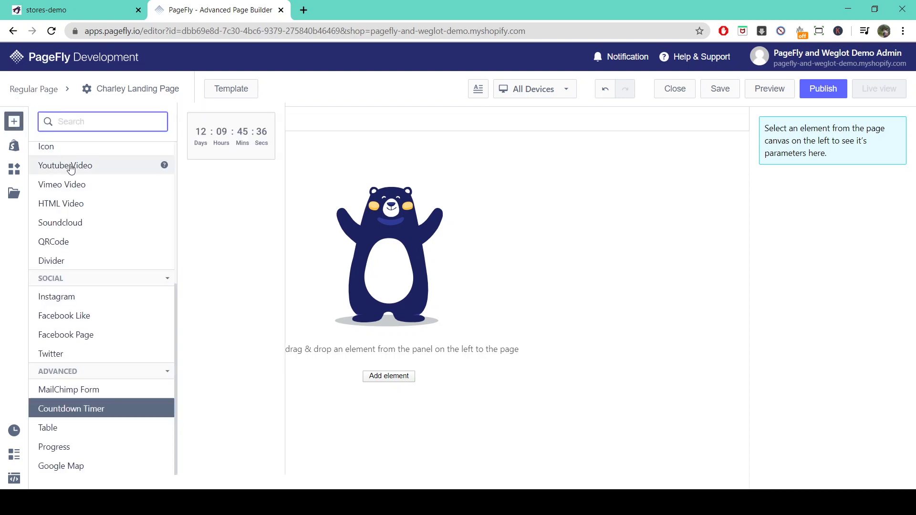
pyautogui.scroll(5, 100, 148)
pyautogui.moveTo(76, 169)
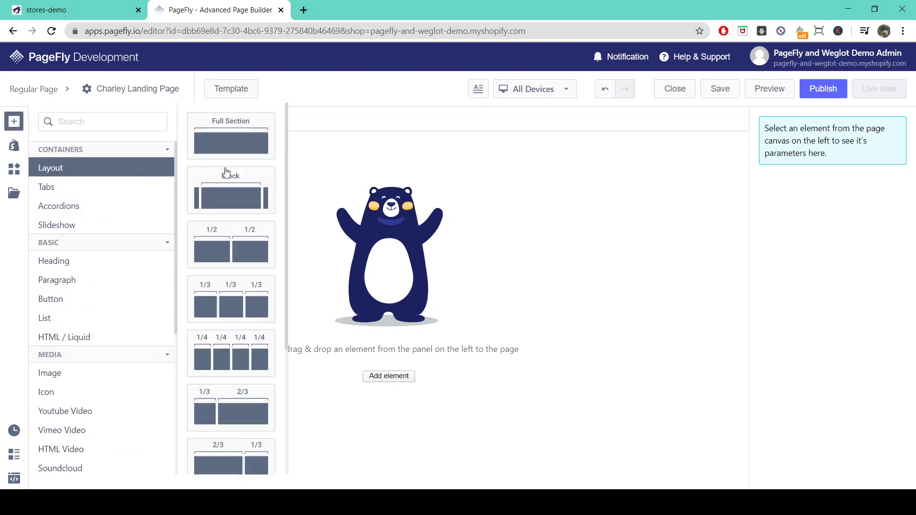
pyautogui.moveTo(237, 145); pyautogui.dragTo(416, 191)
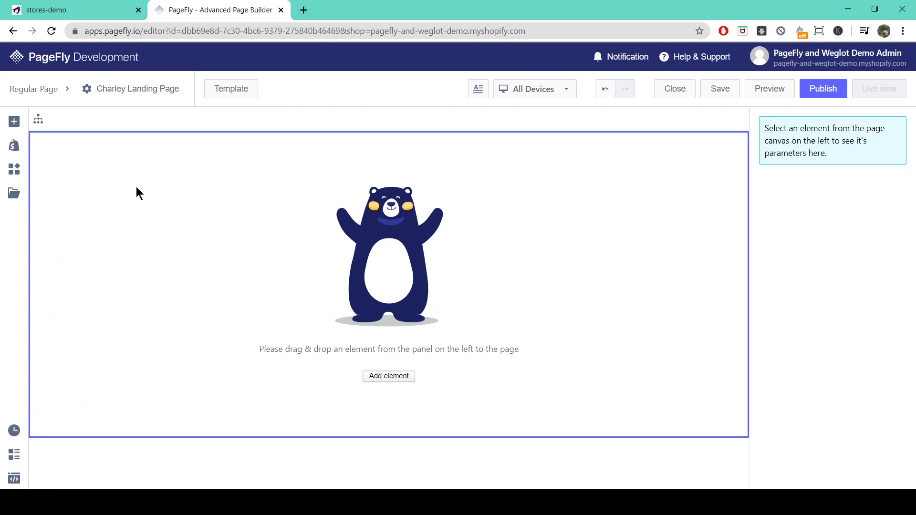
pyautogui.click(14, 122)
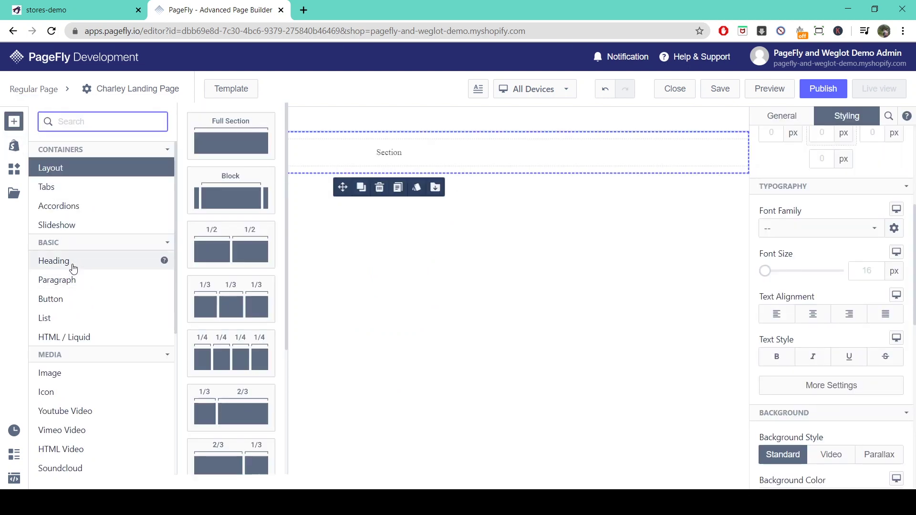
pyautogui.moveTo(71, 262)
pyautogui.moveTo(232, 135); pyautogui.dragTo(397, 159)
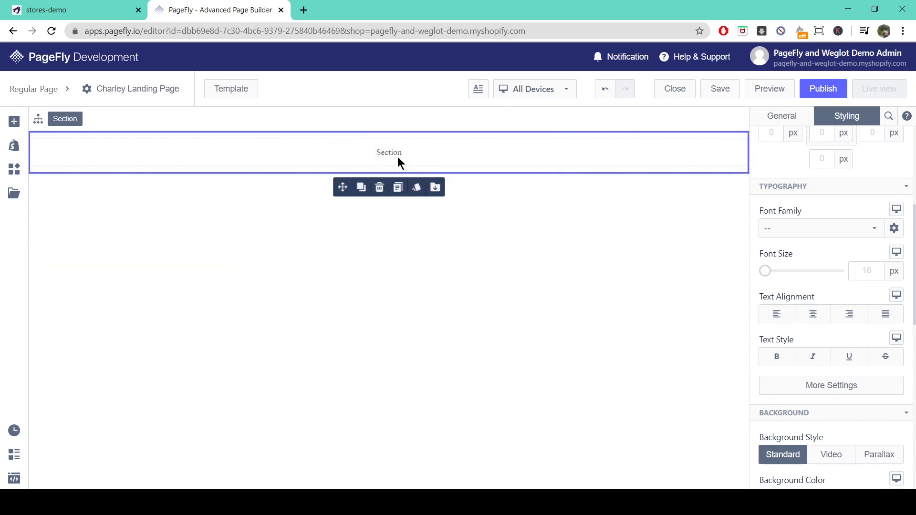
pyautogui.click(14, 122)
pyautogui.scroll(-5, 106, 350)
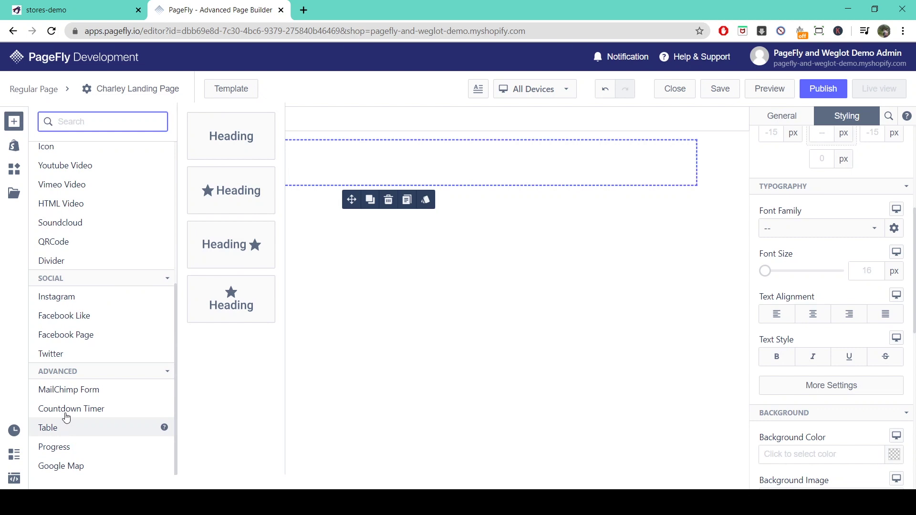
pyautogui.moveTo(95, 408)
pyautogui.moveTo(240, 135); pyautogui.dragTo(446, 187)
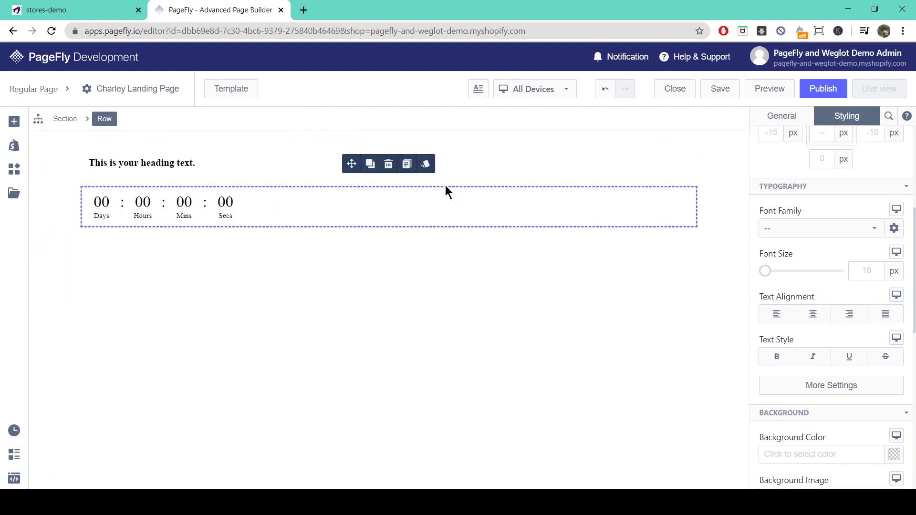
# Step: Set Text Alignment to Center for the heading and the countdown timer
pyautogui.click(152, 167)
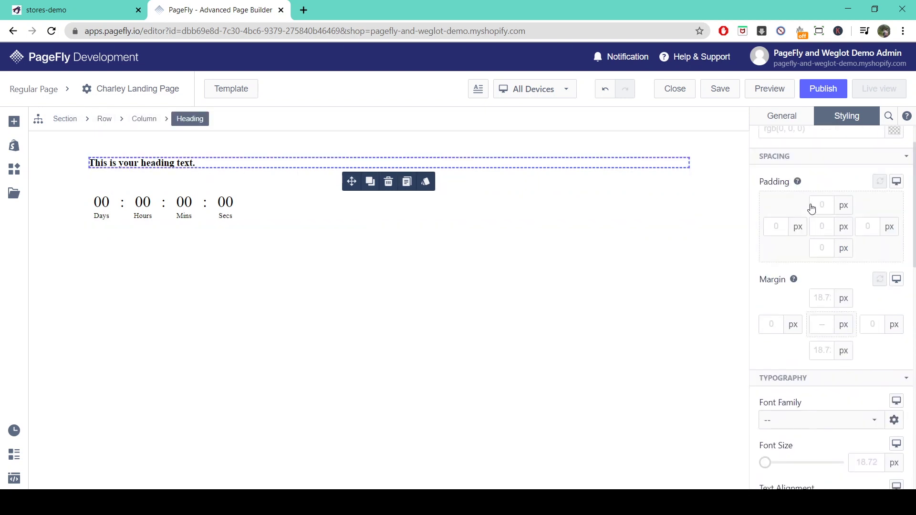
pyautogui.scroll(1, 812, 191)
pyautogui.click(781, 117)
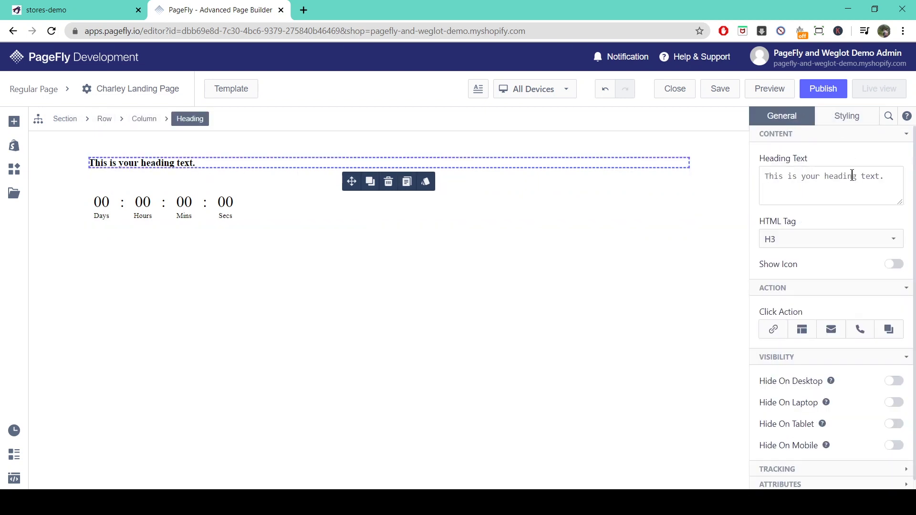
pyautogui.click(852, 119)
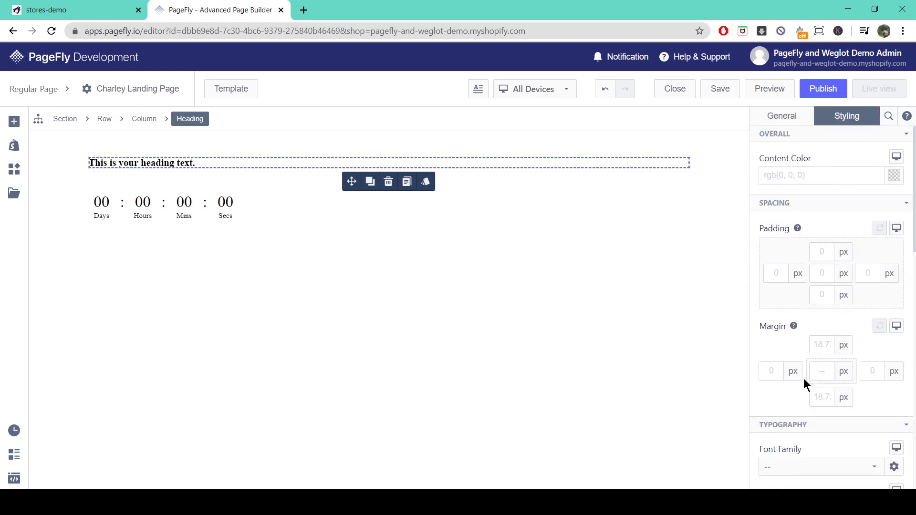
pyautogui.scroll(-2, 804, 379)
pyautogui.click(814, 433)
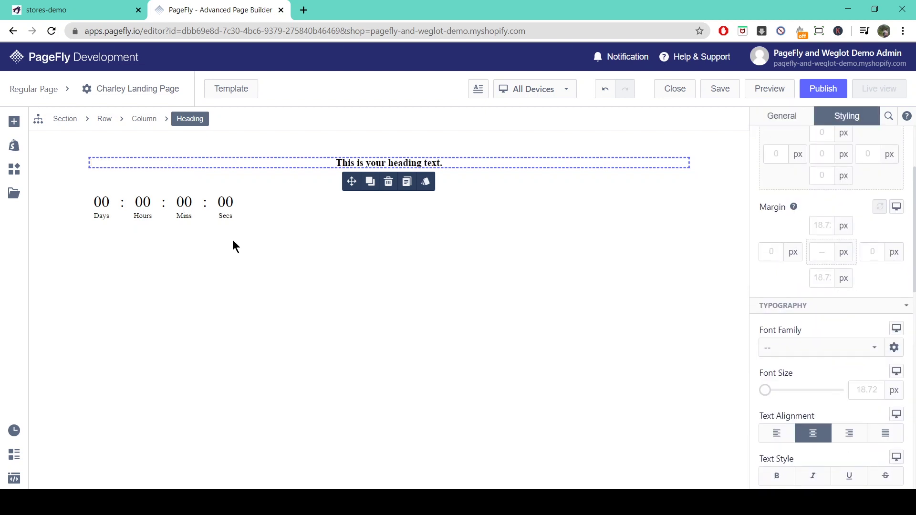
pyautogui.click(200, 227)
pyautogui.click(813, 434)
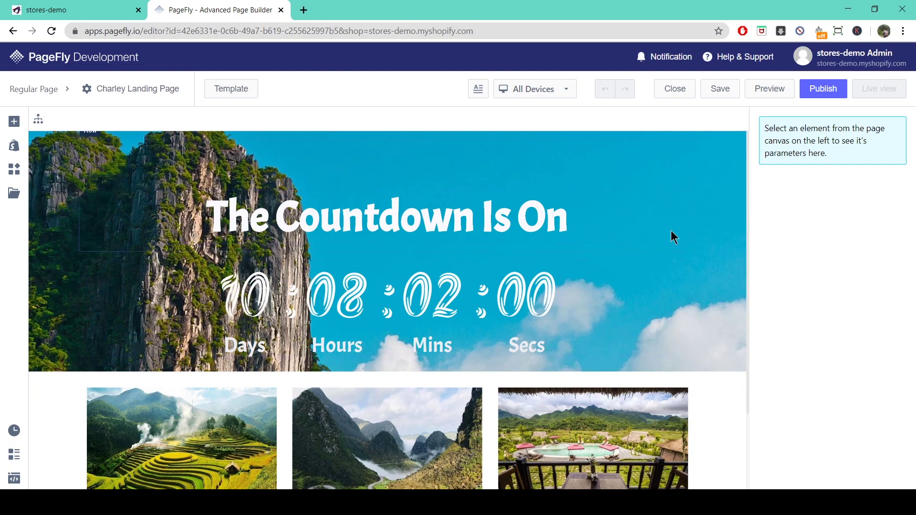
# Step: Select the MailChimp subscribe form and save the countdown version of the Charley Landing Page
pyautogui.scroll(-2, 700, 380)
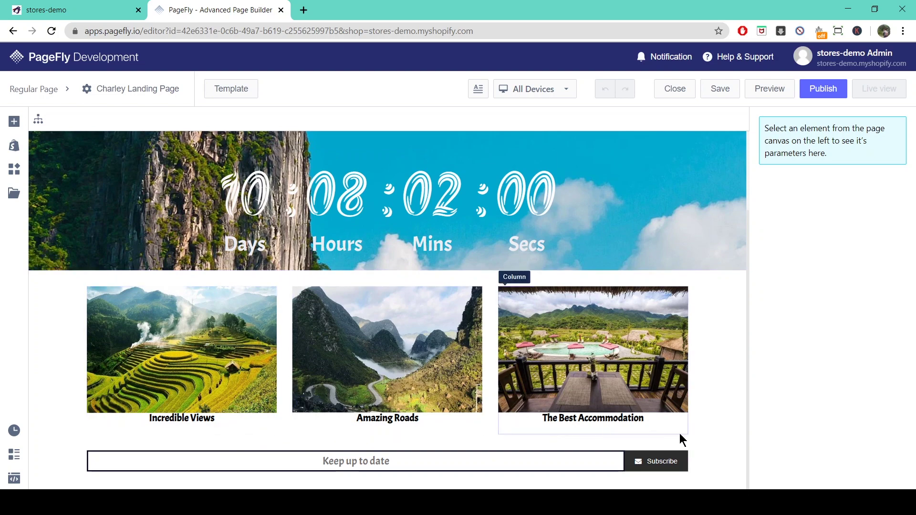
pyautogui.click(475, 461)
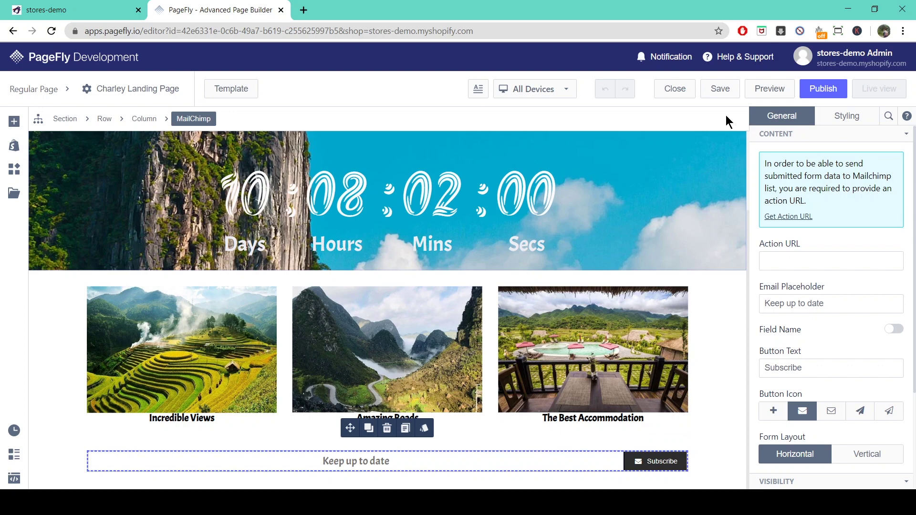
pyautogui.click(721, 89)
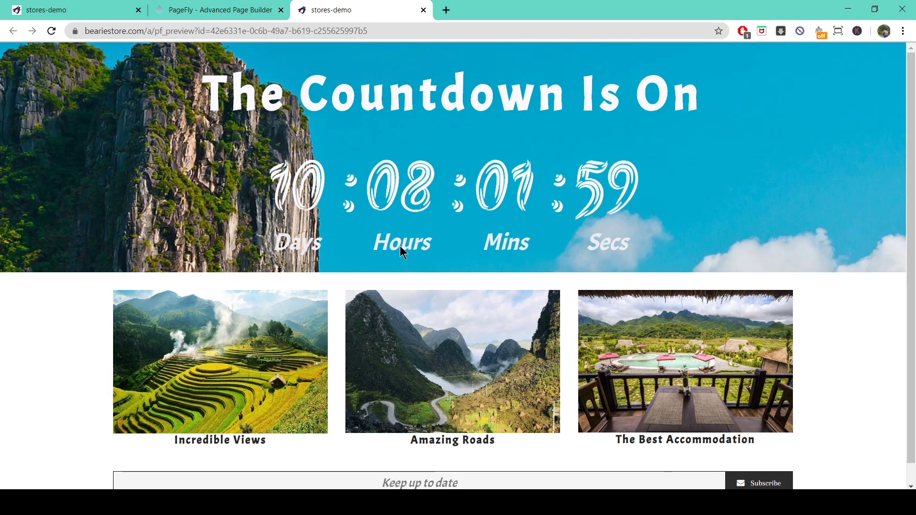
# Step: Scroll through the storefront preview with its running countdown, then close the preview tab
pyautogui.scroll(-1, 400, 245)
pyautogui.scroll(1, 400, 245)
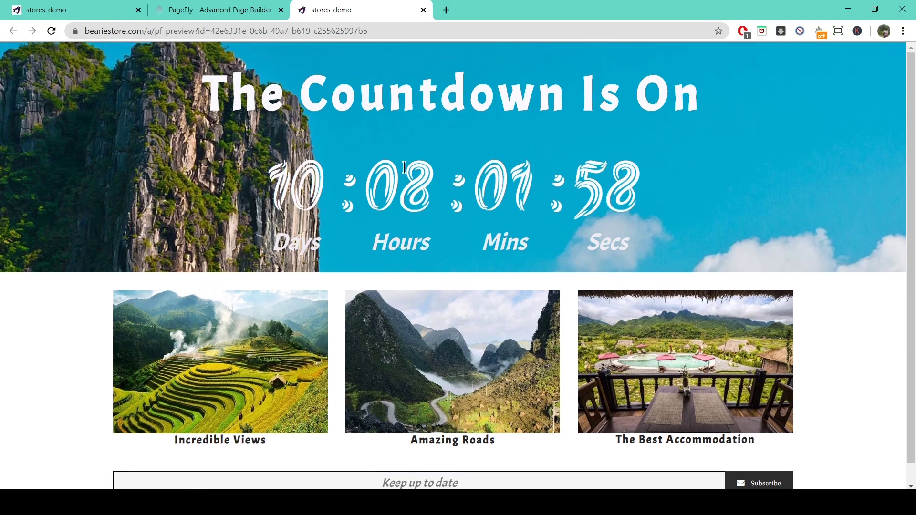
pyautogui.click(423, 10)
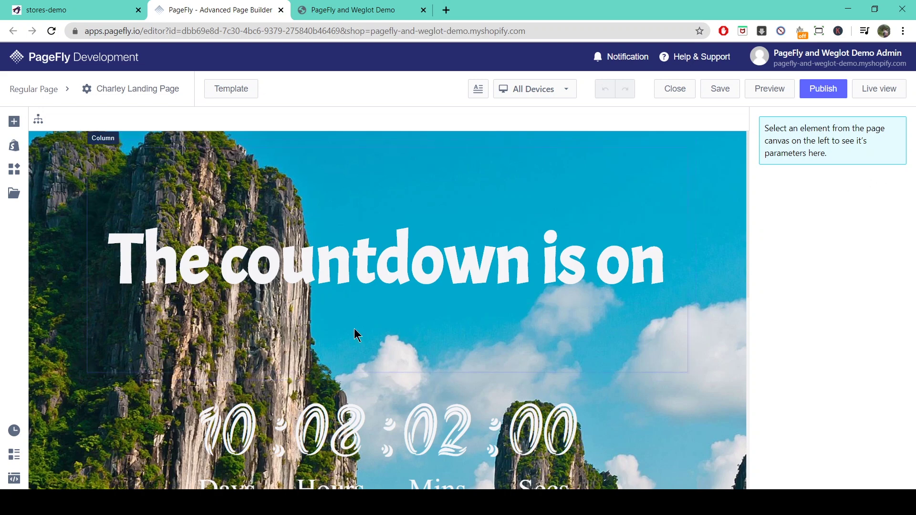
# Step: Browse templates by industry and type, then apply Togepi, confirming it replaces the content
pyautogui.click(242, 95)
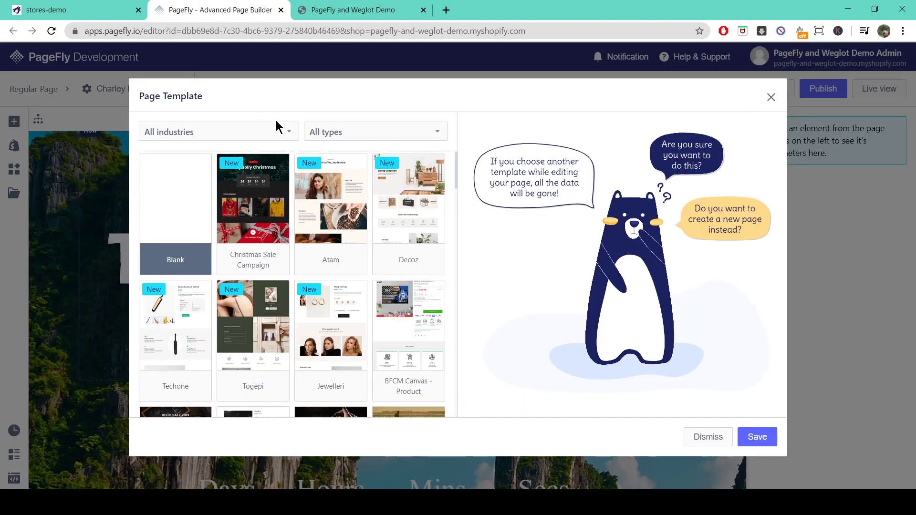
pyautogui.click(225, 133)
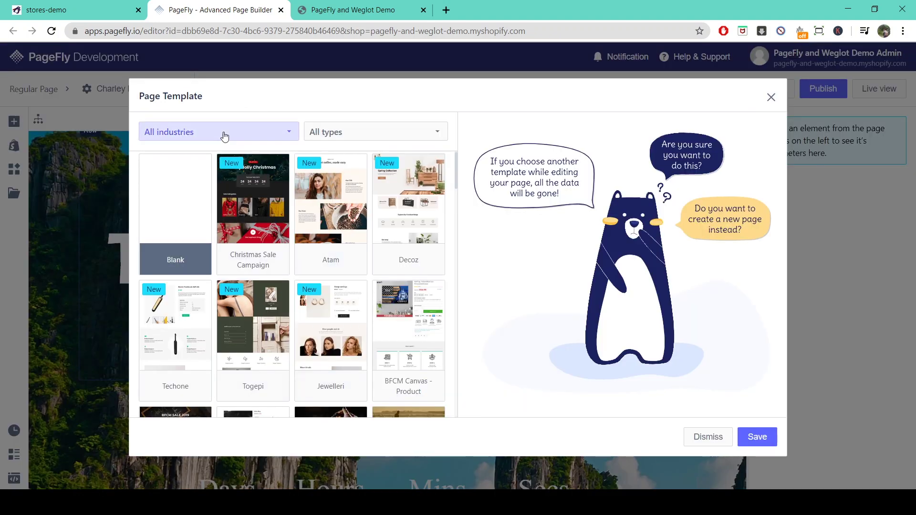
pyautogui.click(334, 136)
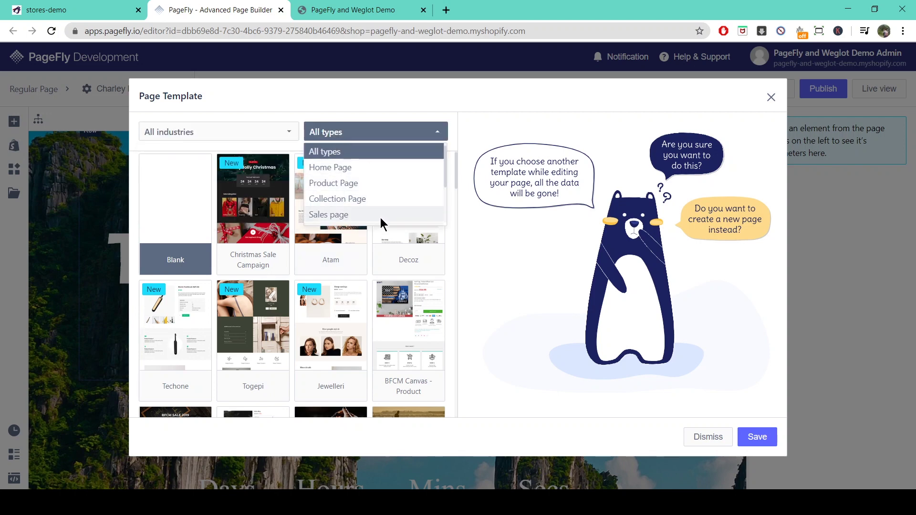
pyautogui.click(253, 325)
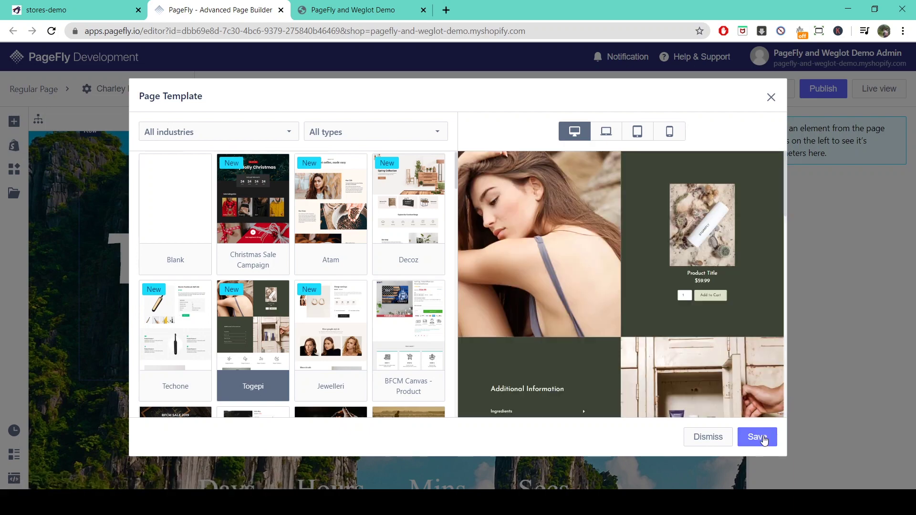
pyautogui.click(763, 438)
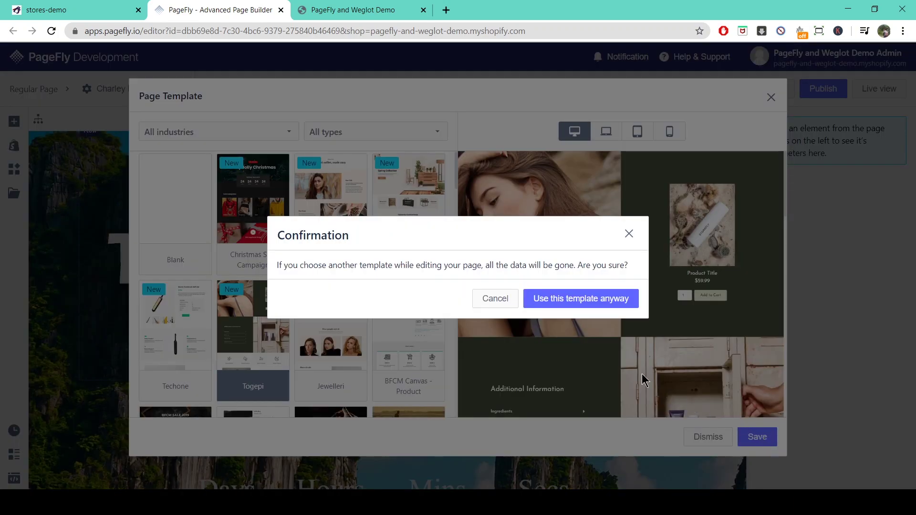
pyautogui.click(599, 300)
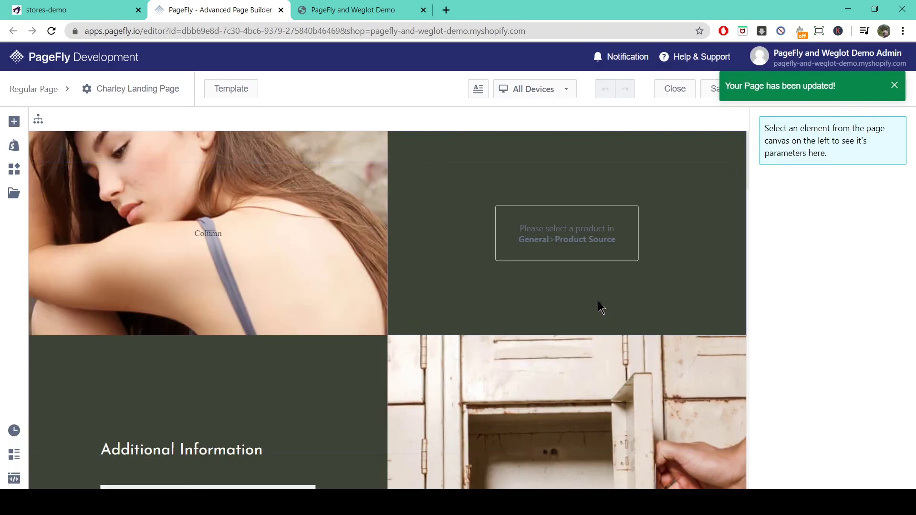
# Step: Replace the top-left column's woman-portrait background image with the Ha giang photo
pyautogui.click(255, 154)
pyautogui.click(831, 122)
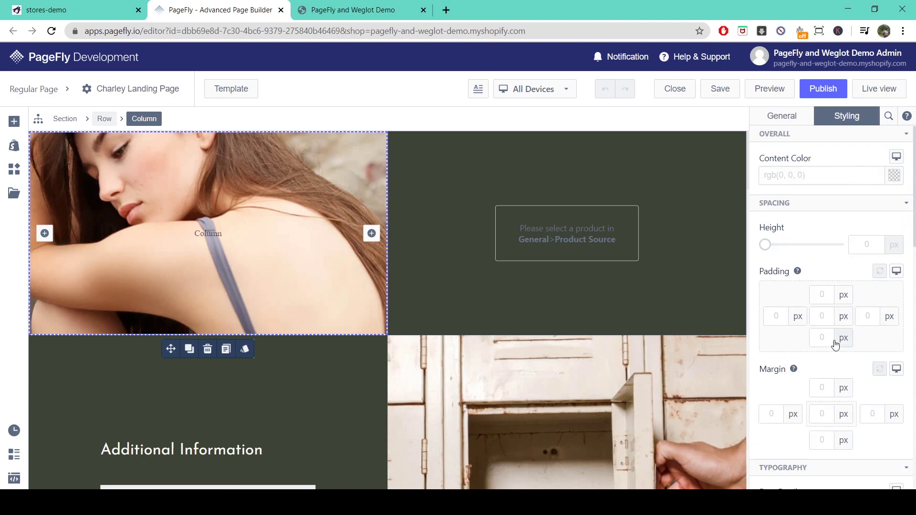
pyautogui.scroll(-4, 840, 392)
pyautogui.scroll(-4, 807, 401)
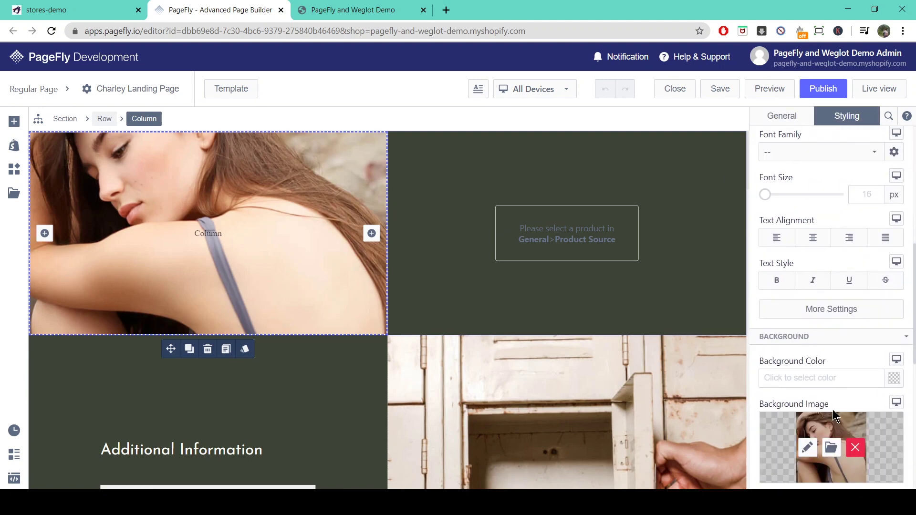
pyautogui.click(830, 448)
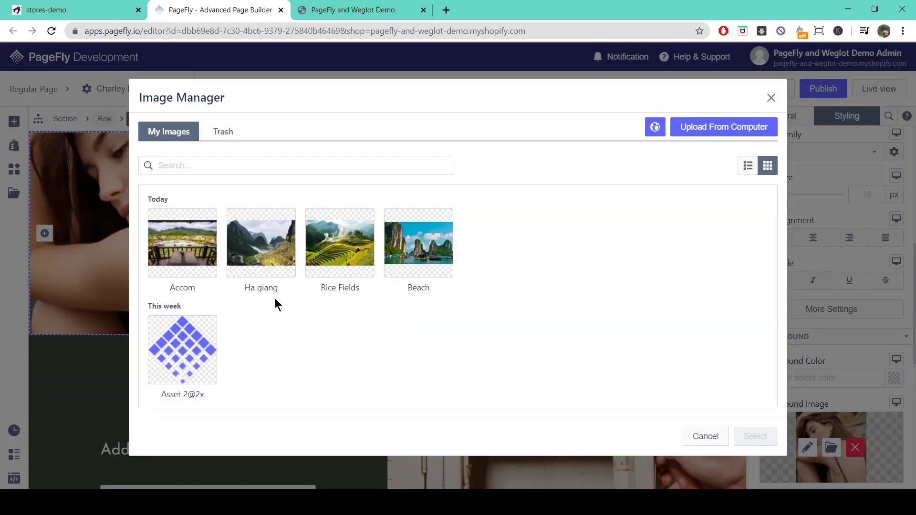
pyautogui.click(267, 257)
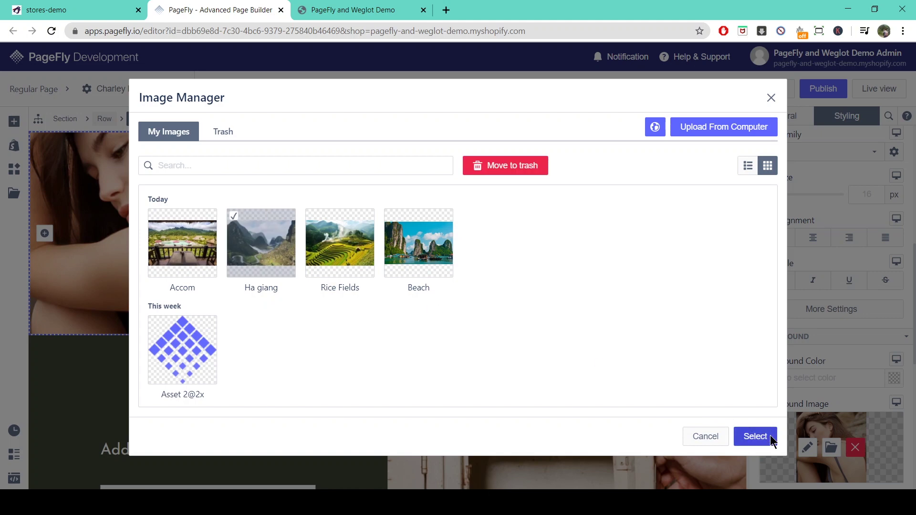
pyautogui.click(770, 436)
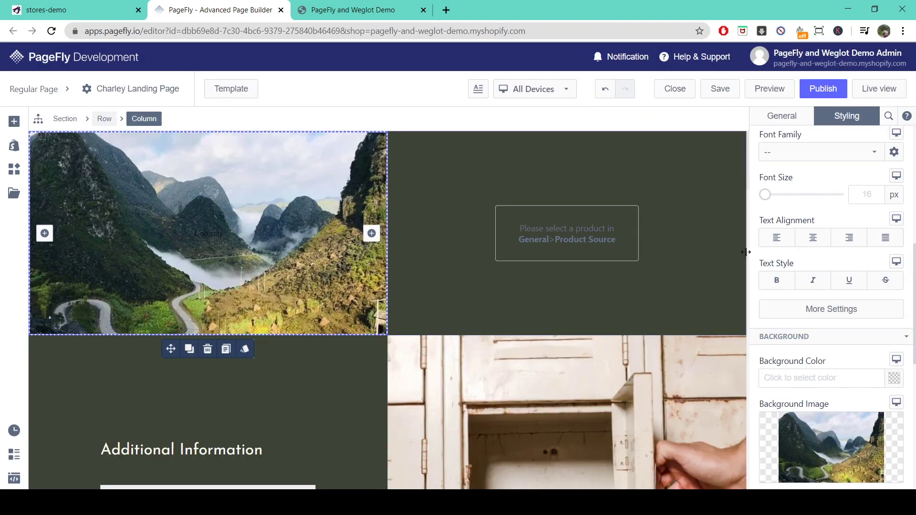
pyautogui.click(786, 119)
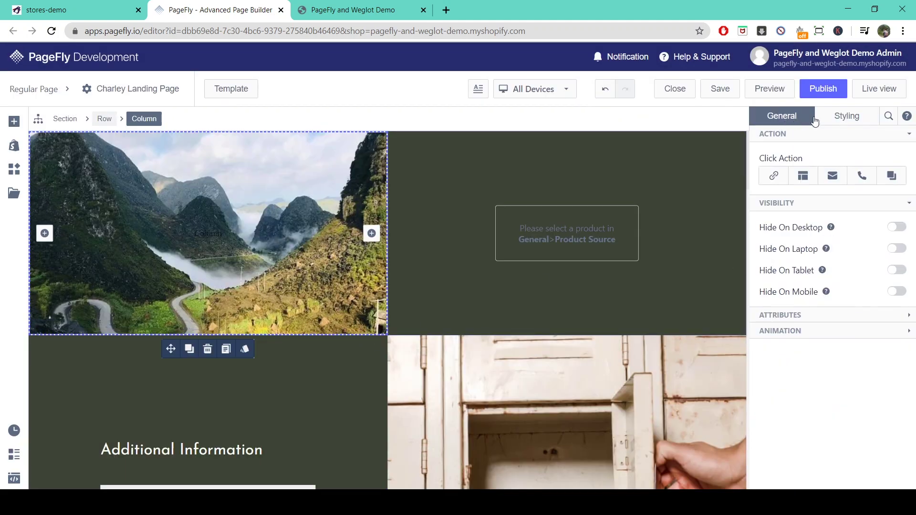
pyautogui.click(854, 117)
pyautogui.scroll(-10, 818, 310)
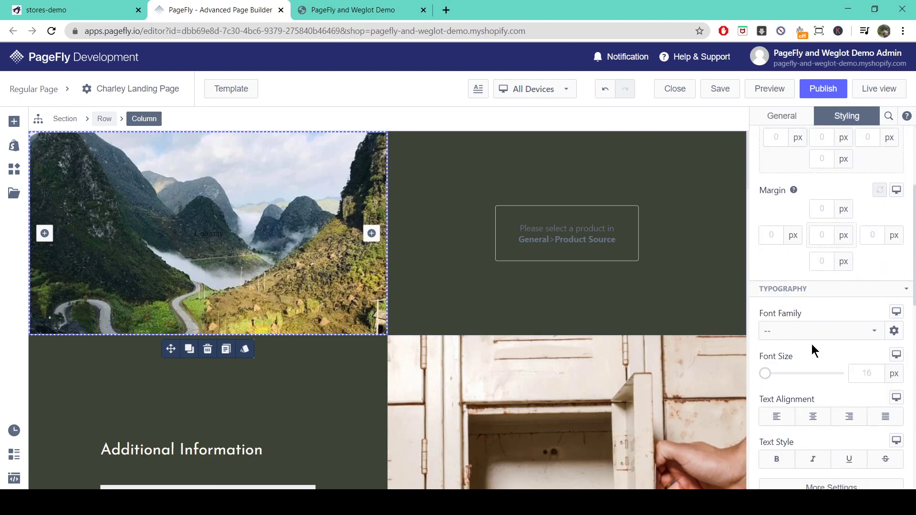